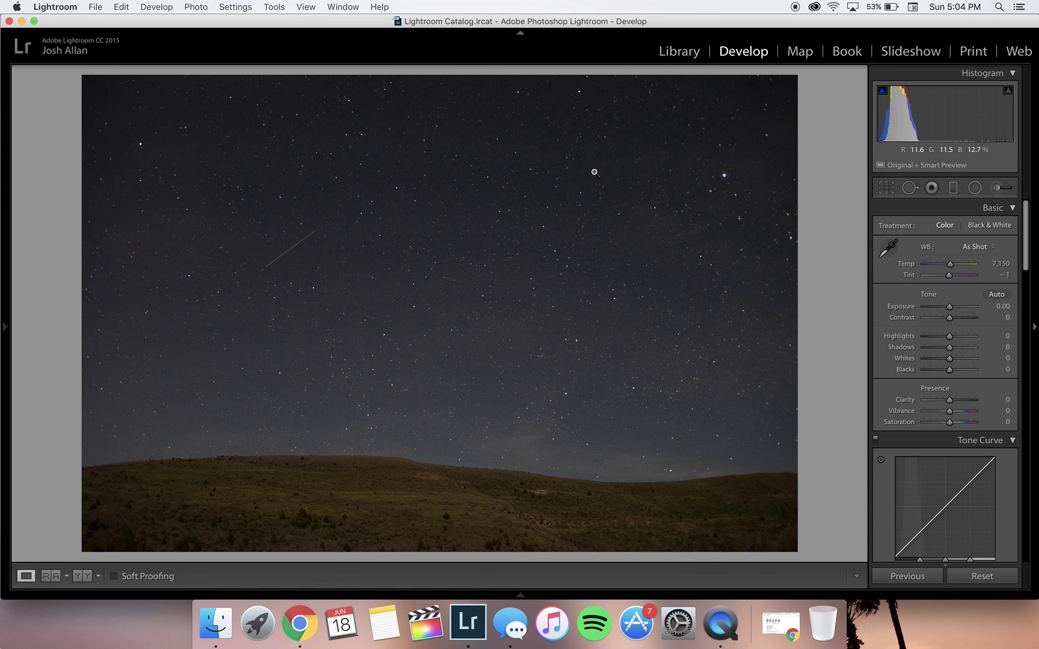
- Show the finished star edit, then zoom in on the stars and back out
key("super+shift+v")
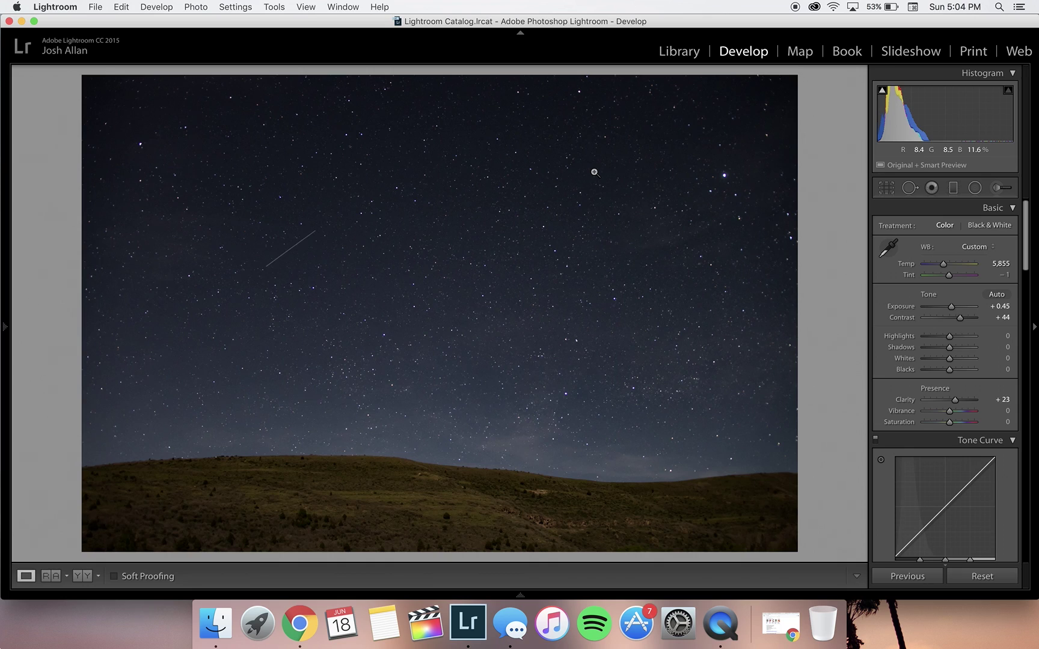
left_click(661, 207)
left_click(662, 207)
- Reset the photo's Basic settings and set Exposure to +0.45
key("super+shift+r")
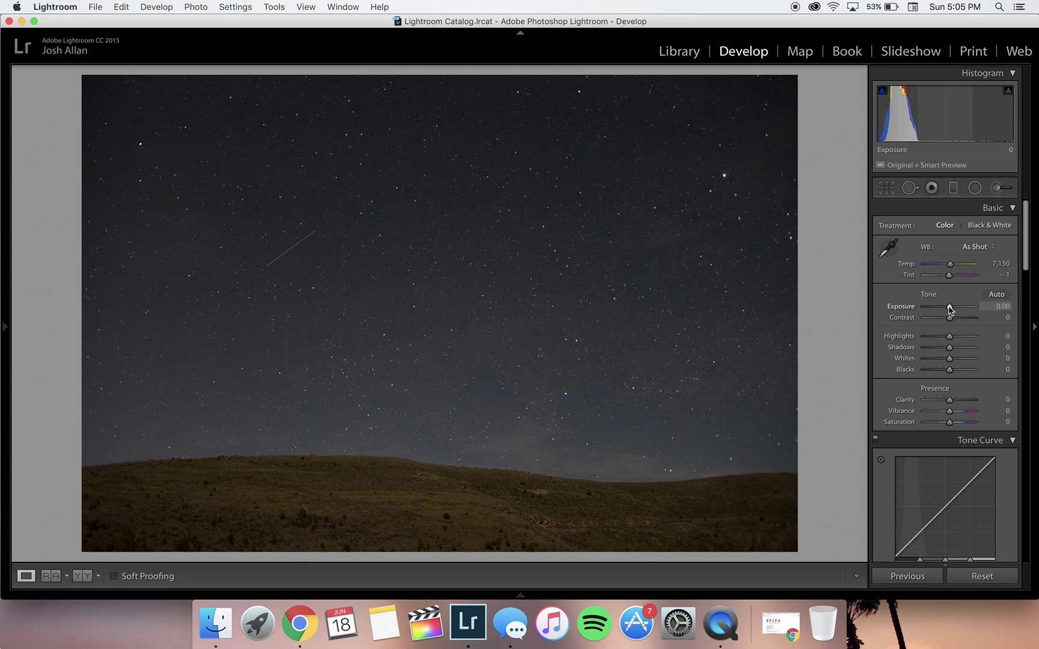
left_click_drag(949, 309, 952, 310)
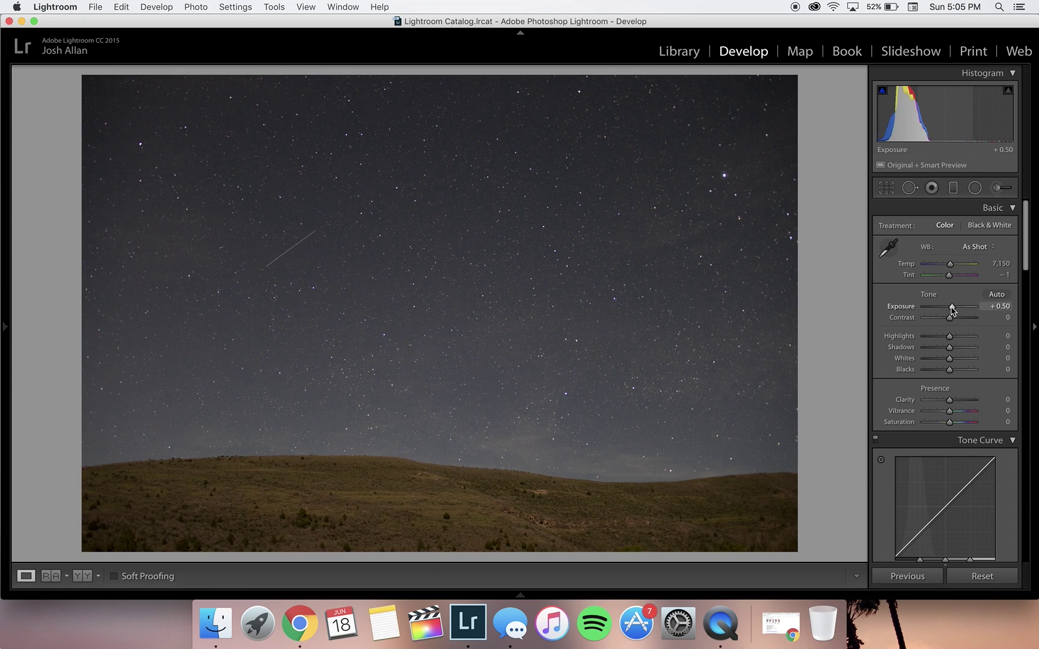
left_click(1010, 306)
type("0.45")
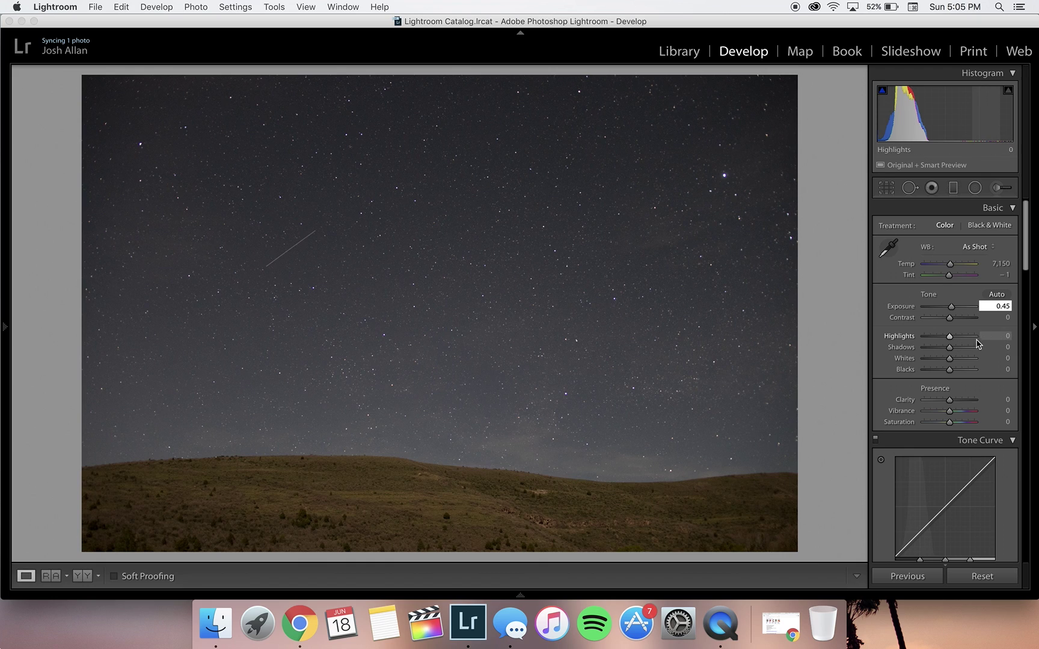
- Confirm Exposure at +0.45 and raise Contrast to +44
left_click(1010, 320)
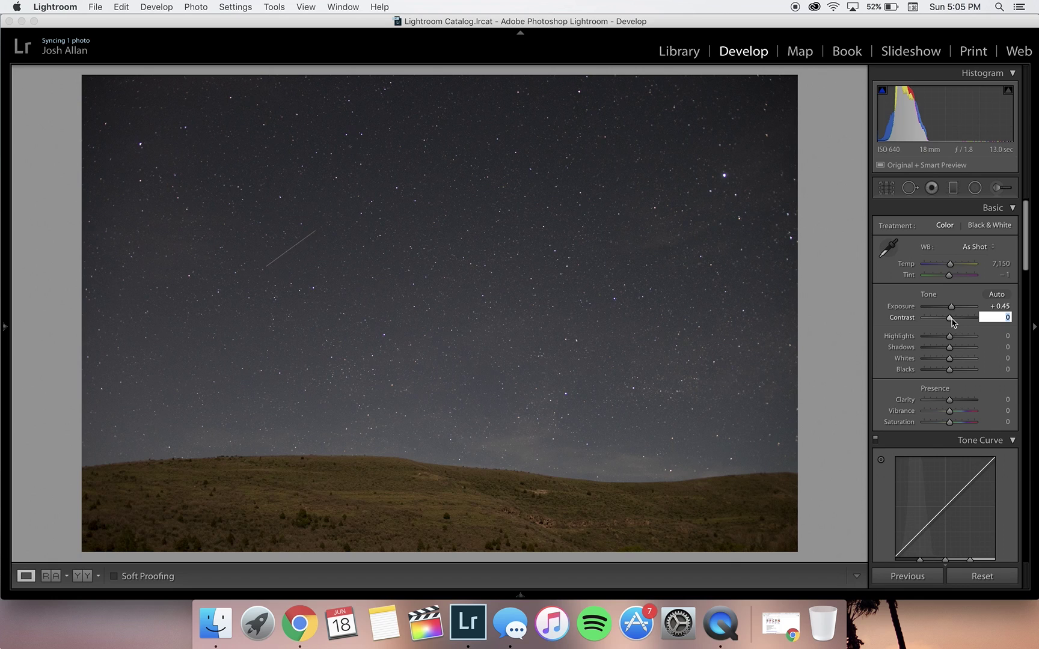
left_click_drag(951, 323, 962, 322)
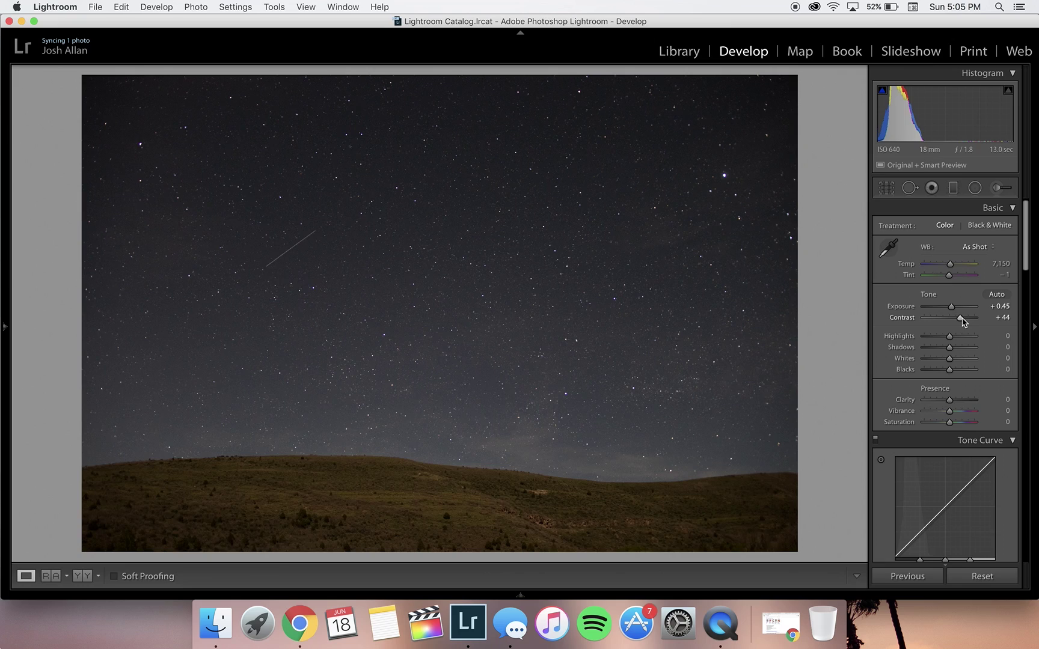
- Cool the white balance by setting Temp to 5,855
left_click(949, 266)
left_click_drag(949, 265, 943, 266)
left_click(991, 264)
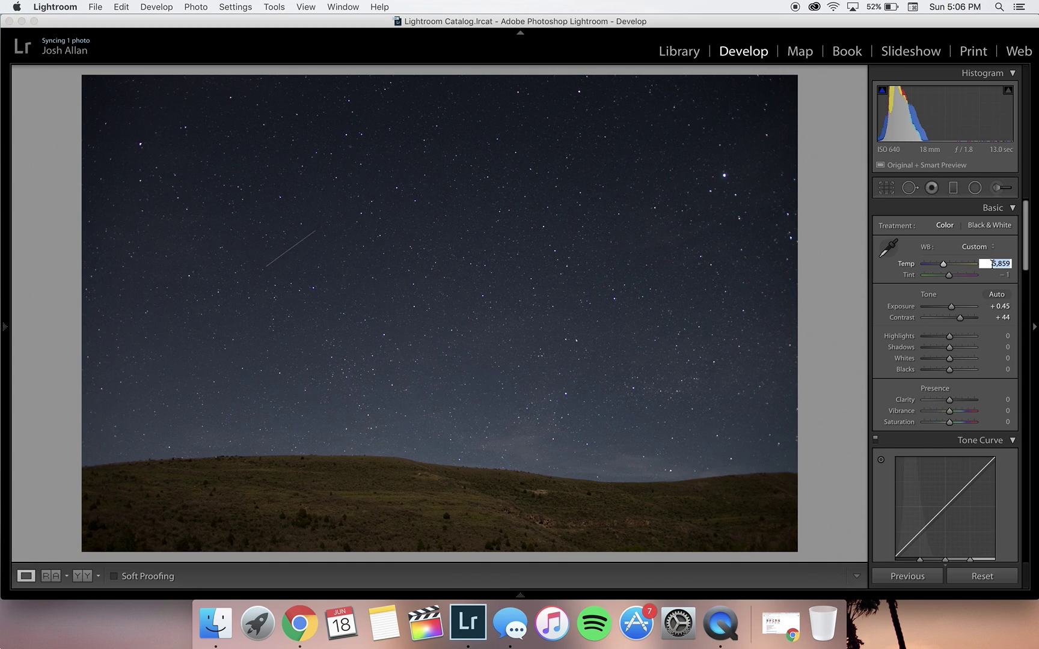
type("5855")
key("Return")
- Raise the Presence Clarity slider to +24 to crisp up the stars
left_click_drag(951, 403, 956, 405)
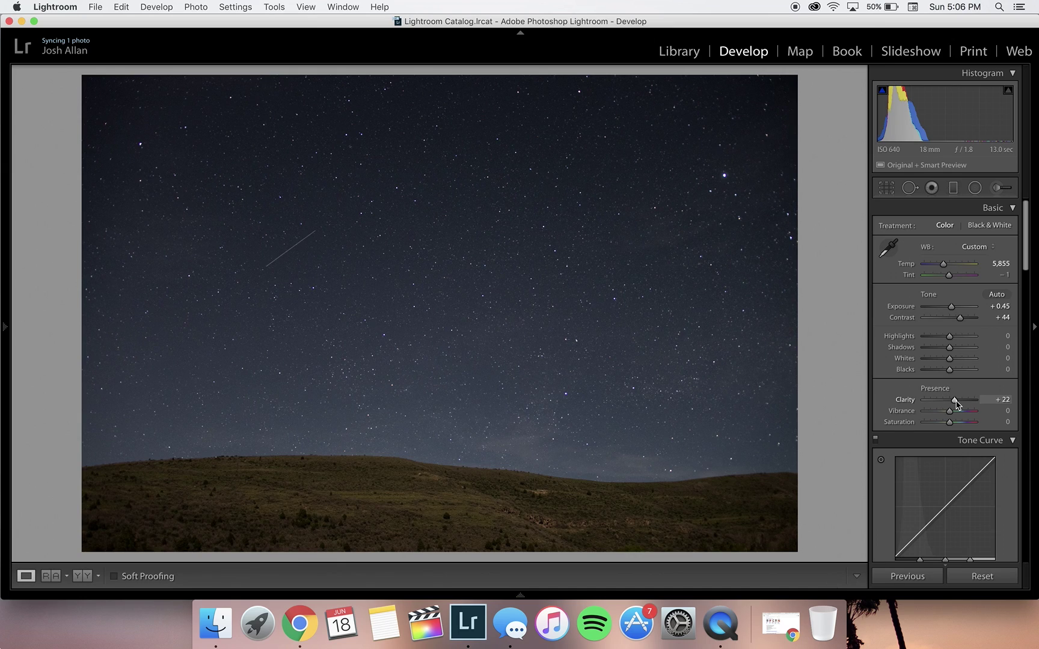
left_click_drag(957, 405, 956, 405)
- Collapse the Basic panel, bring the Detail panel into view, and inspect star noise at 1:1
left_click(1009, 207)
scroll(967, 364, "down", 5)
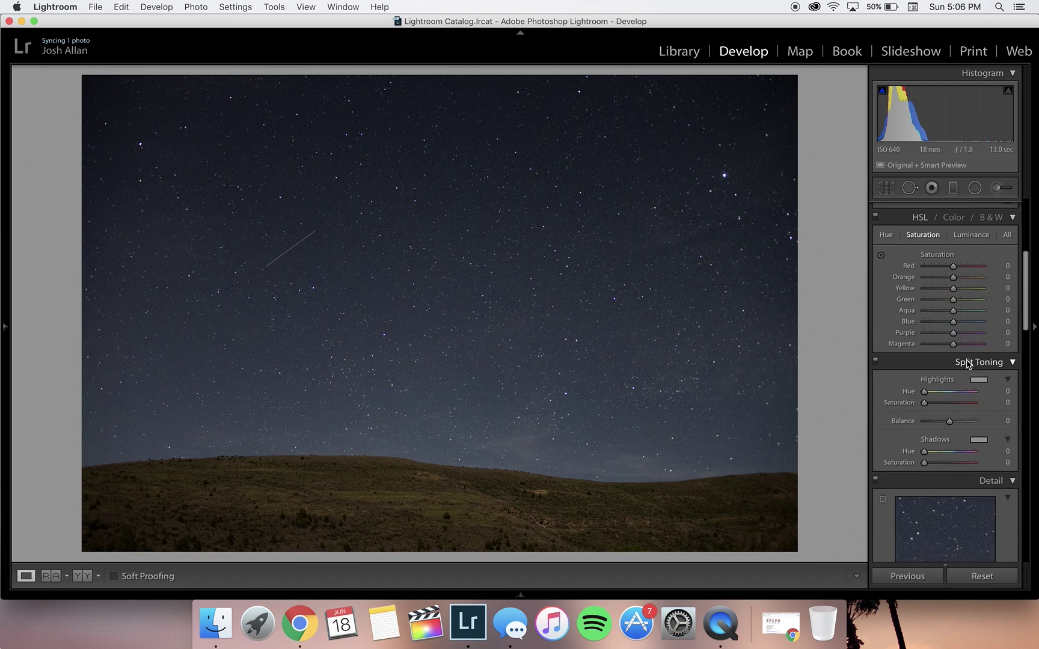
scroll(966, 364, "down", 8)
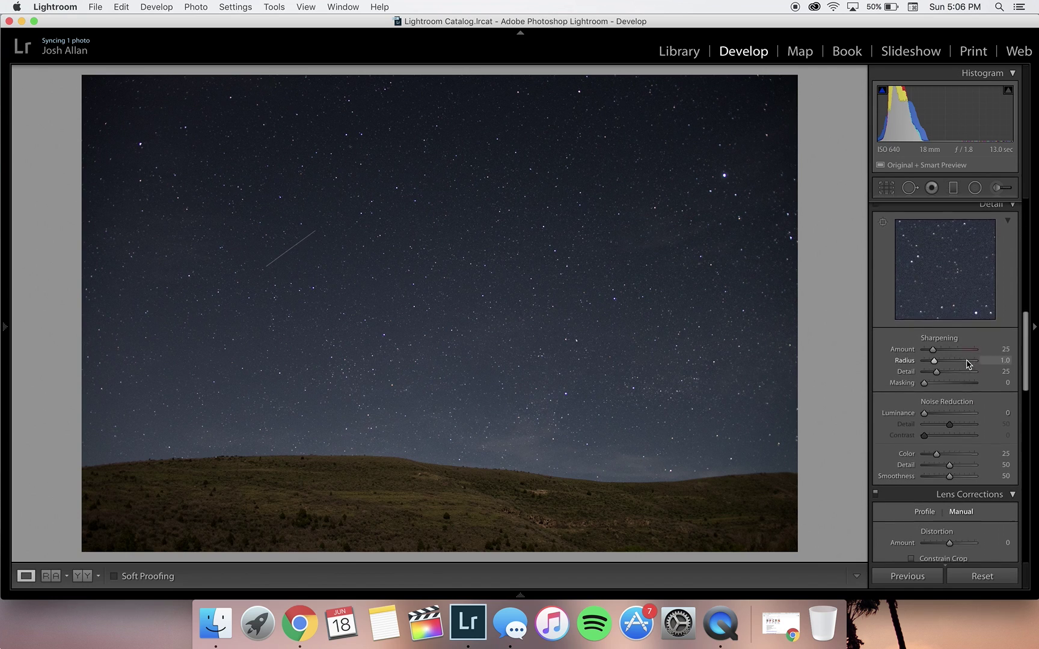
scroll(967, 364, "down", 1)
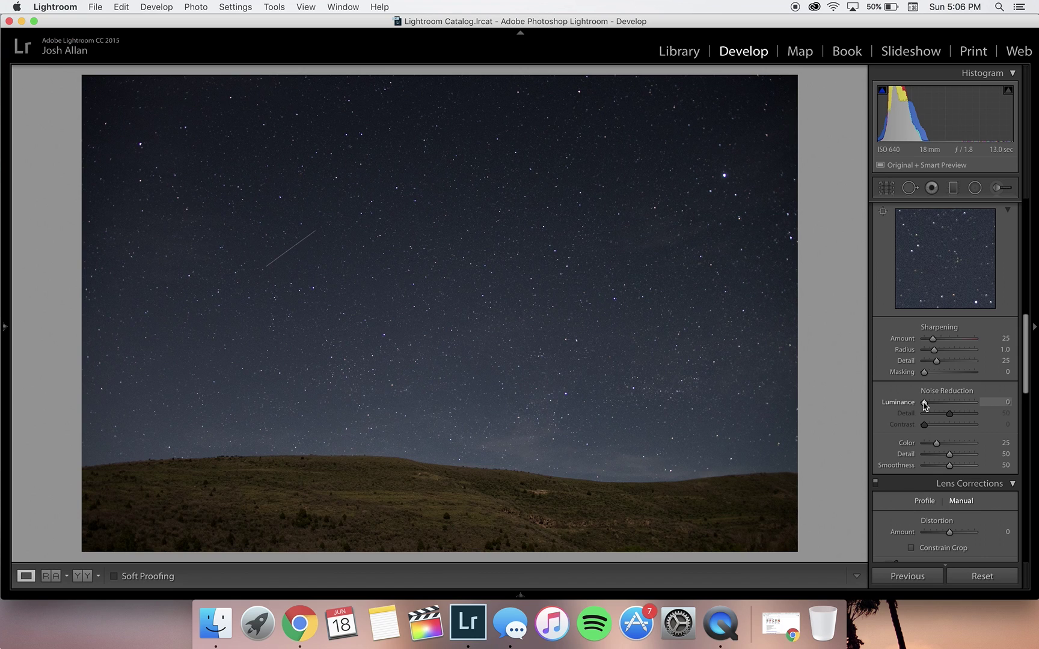
left_click(482, 321)
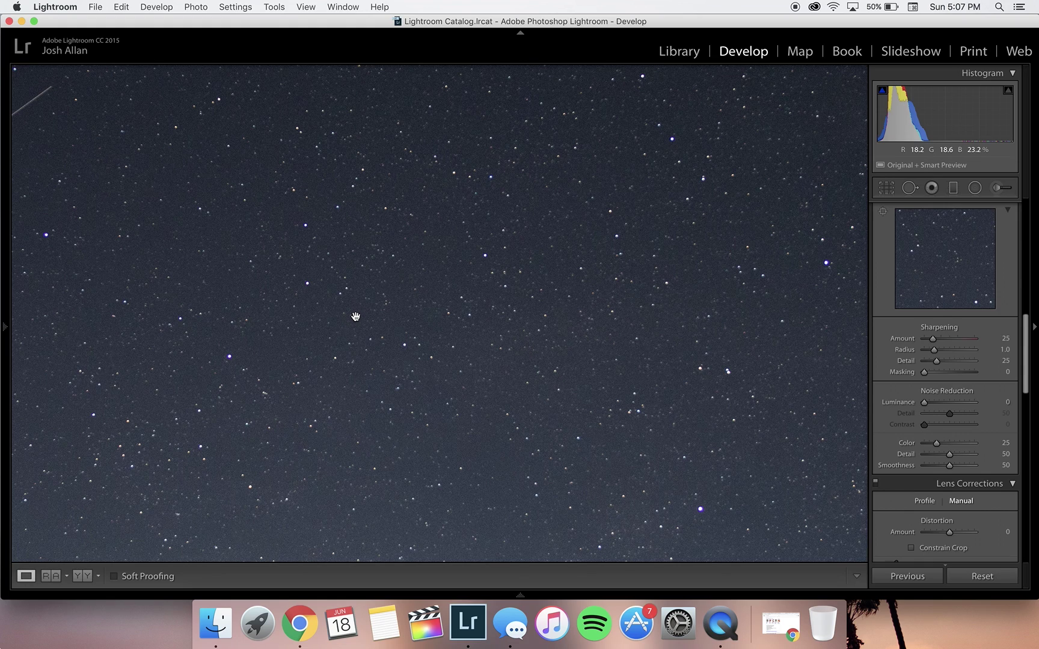
left_click(436, 320)
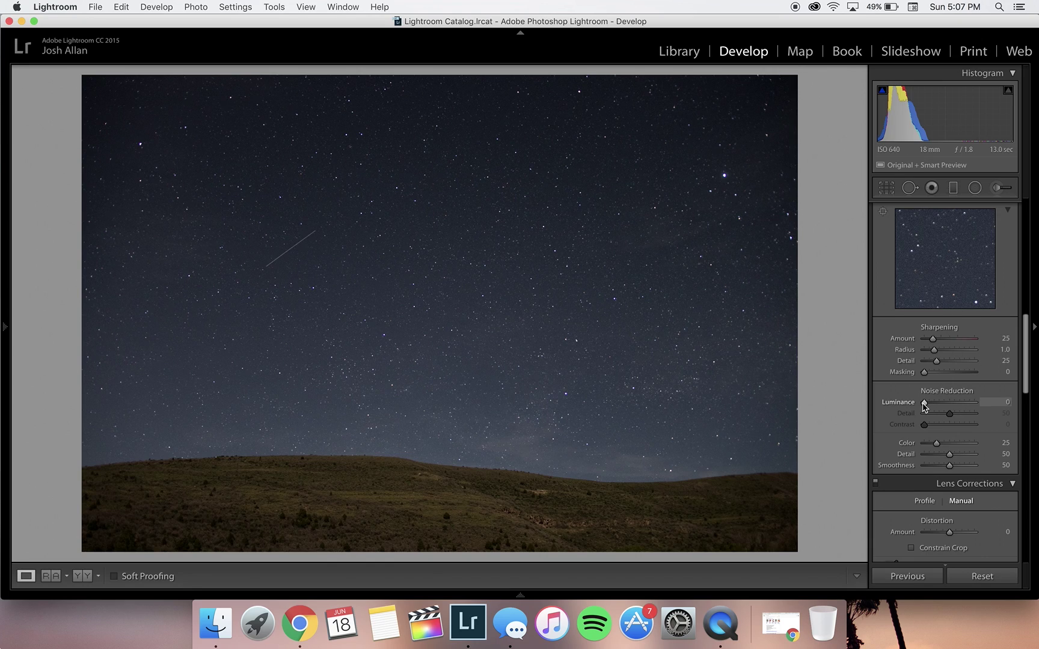
- Set Luminance noise reduction to 52 and check the smoothed grain up close
left_click_drag(924, 405, 949, 407)
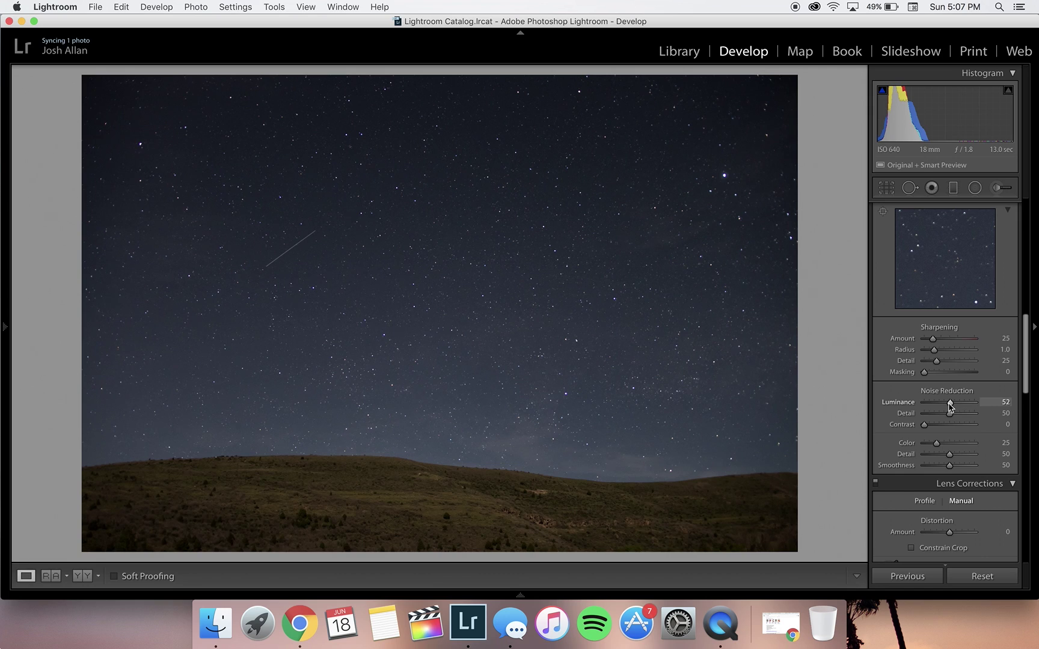
left_click(387, 303)
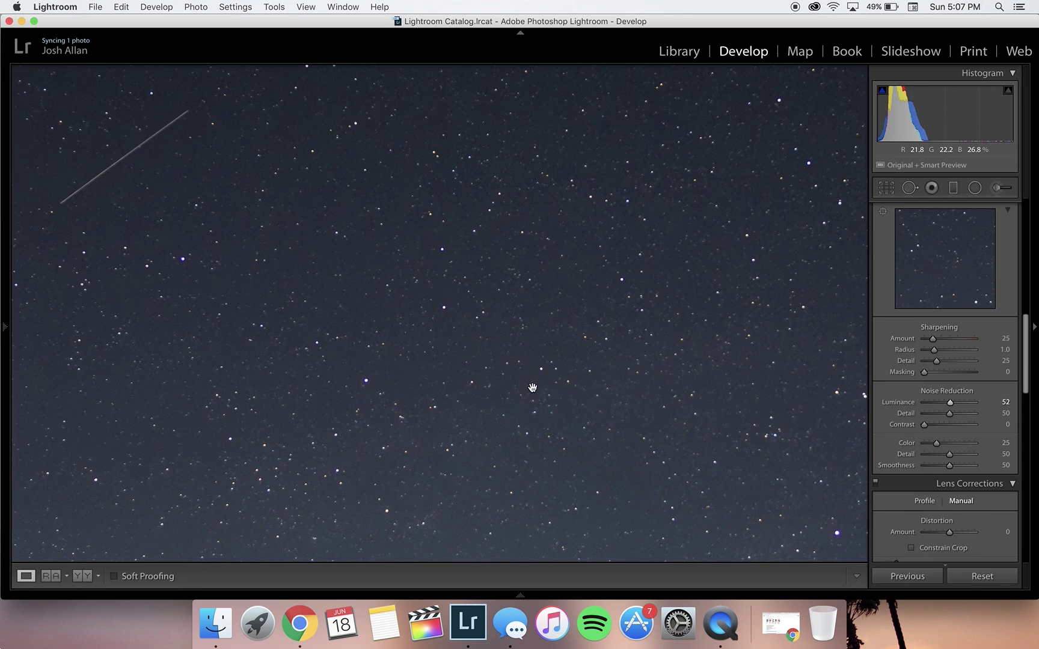
left_click(588, 354)
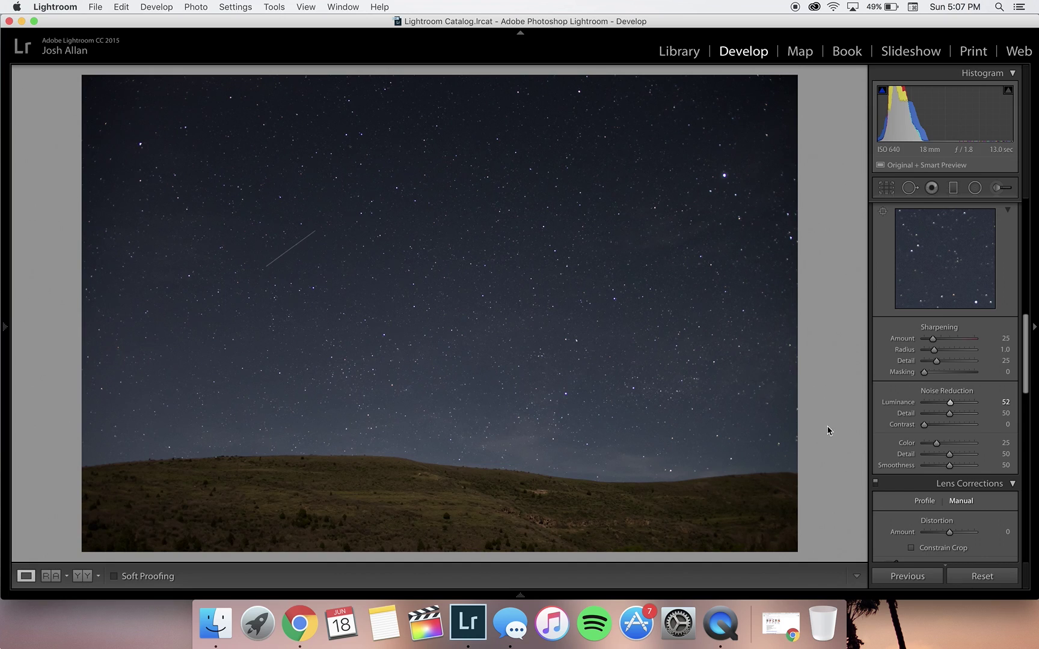
- In the Effects panel, set Dehaze Amount to +24 on the night sky
scroll(909, 443, "down", 5)
scroll(909, 444, "down", 15)
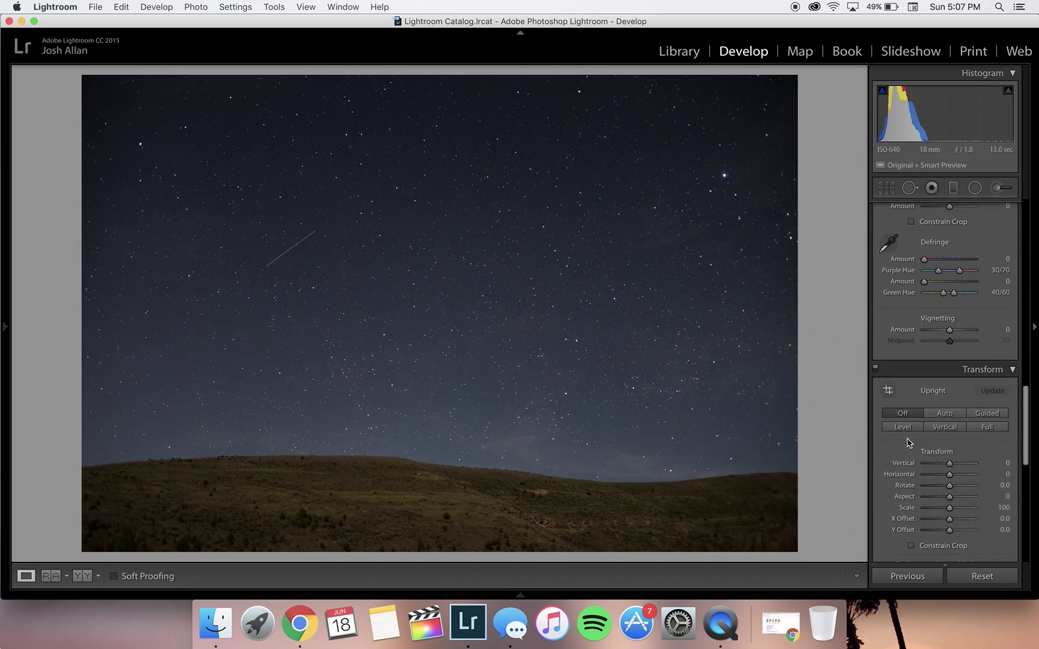
scroll(908, 443, "down", 1)
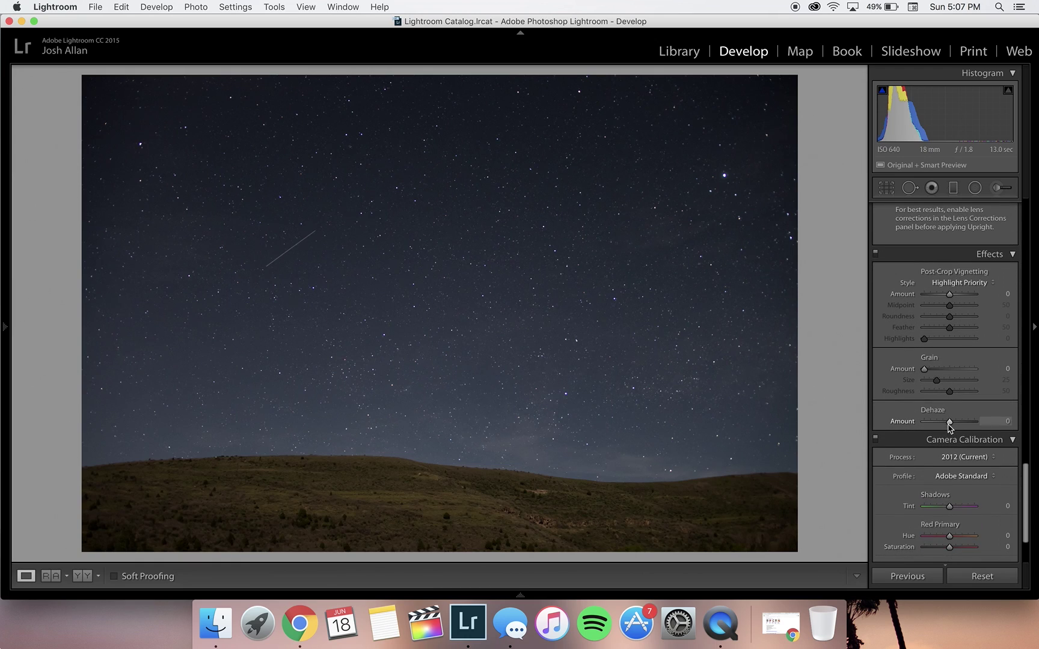
left_click_drag(949, 421, 953, 423)
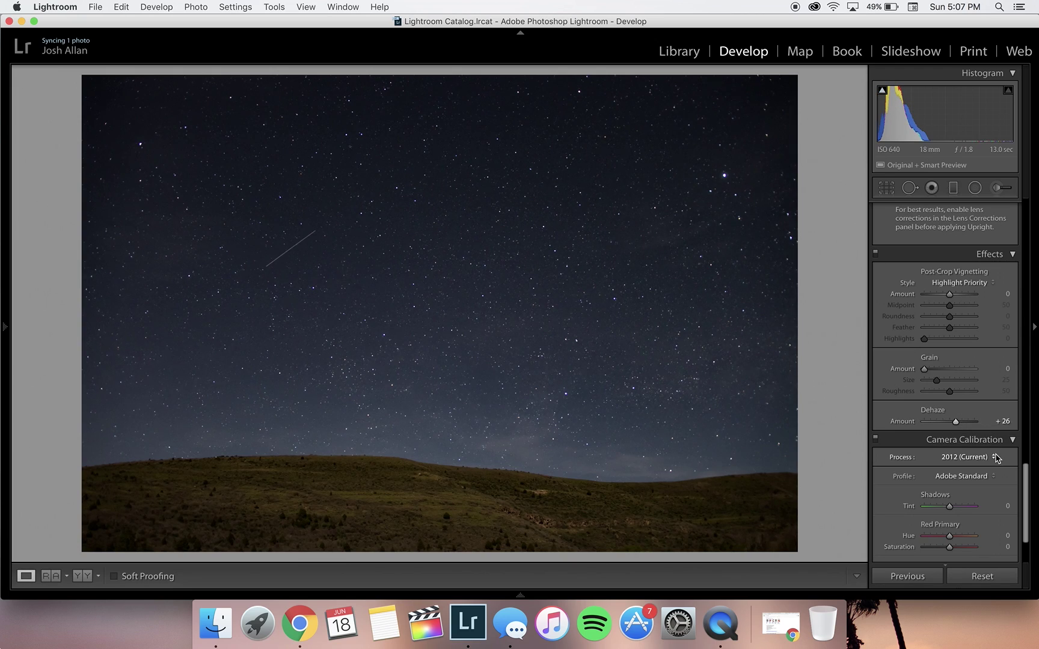
scroll(996, 458, "down", 3)
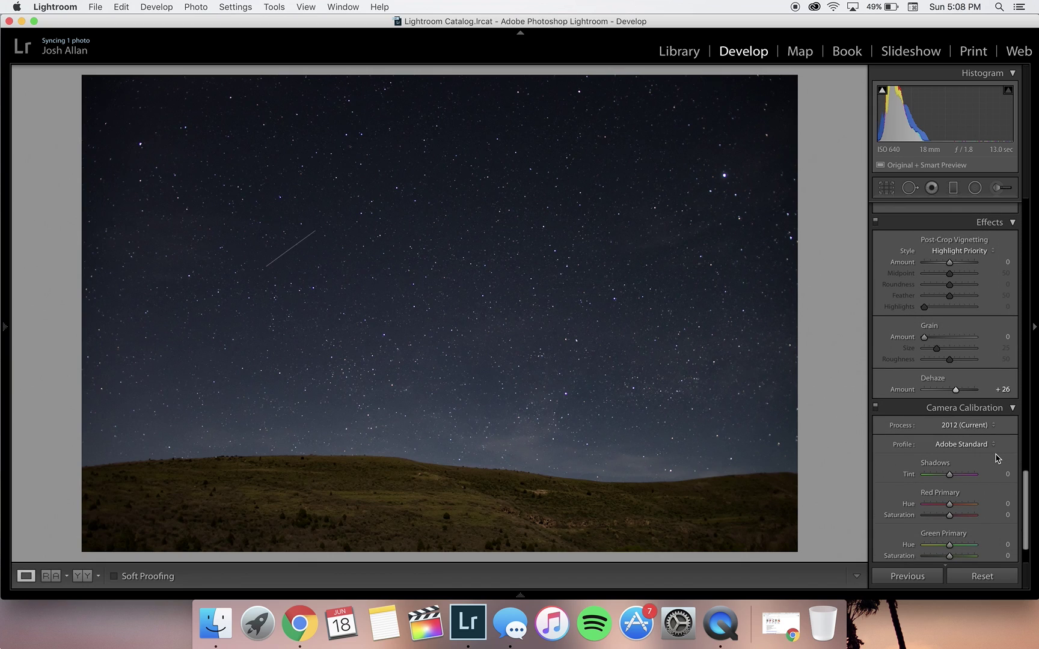
left_click(998, 389)
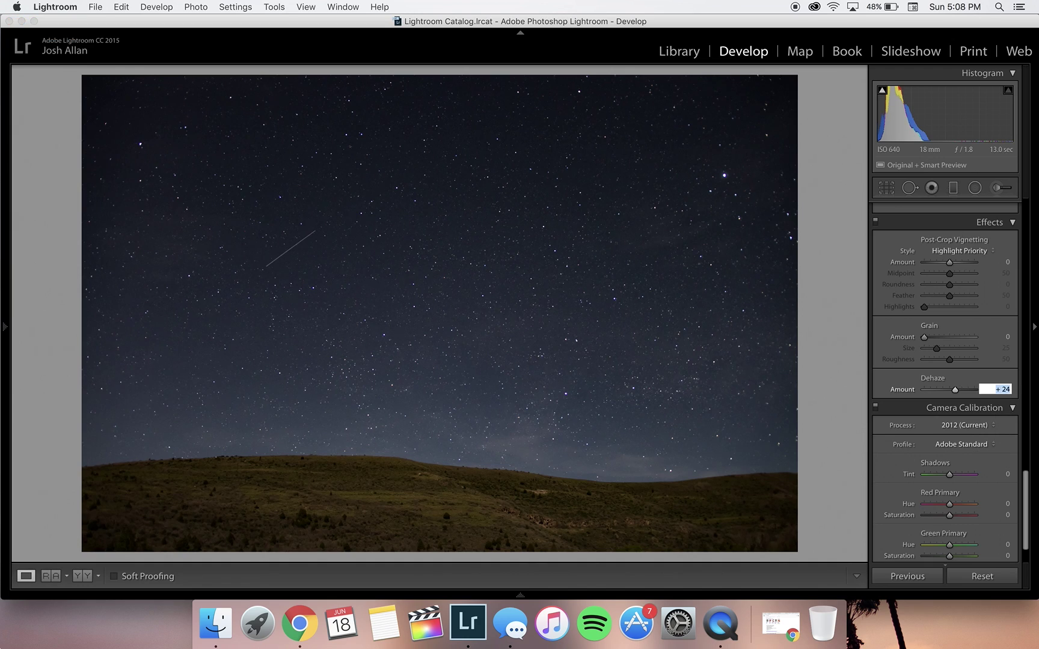
key("Return")
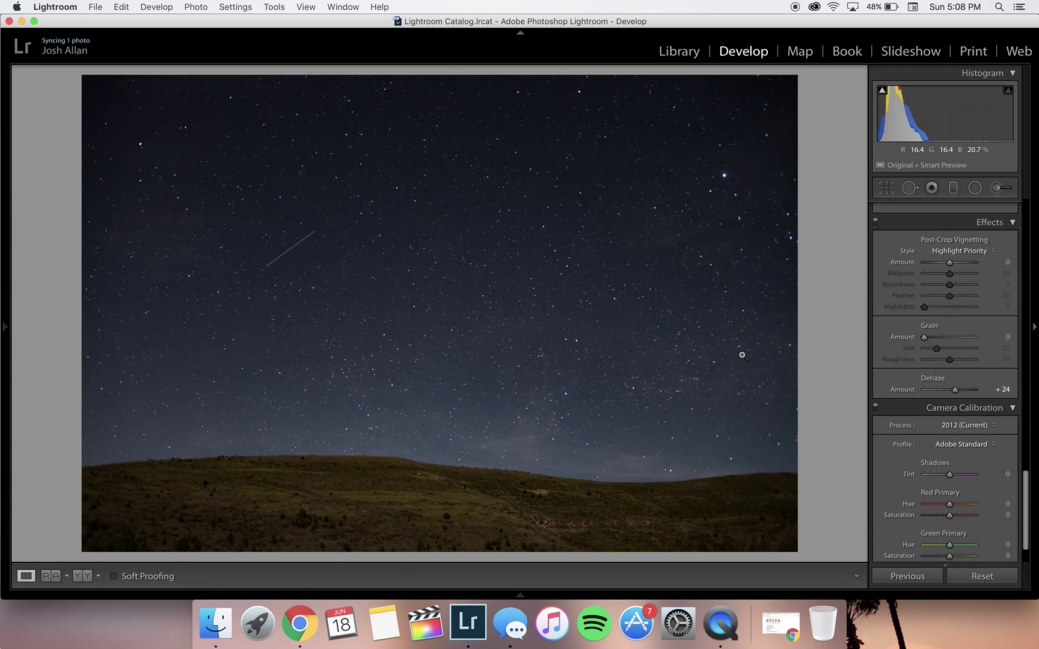